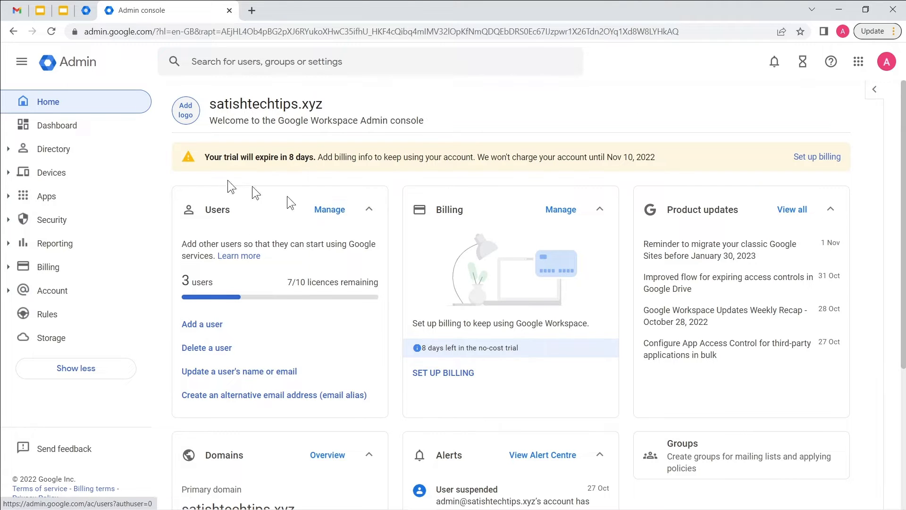
Step: Open the Users list under Directory and bring up the Add new user form
left_click(14, 150)
left_click(22, 153)
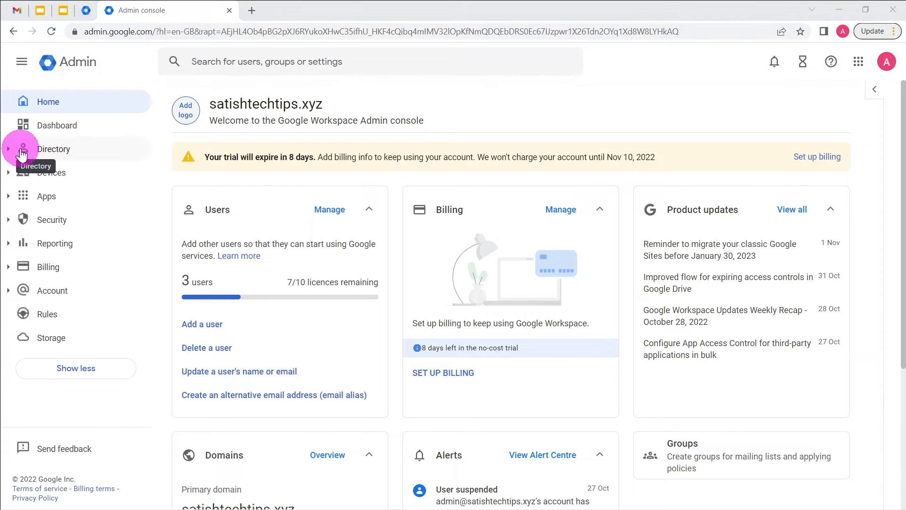
left_click(22, 150)
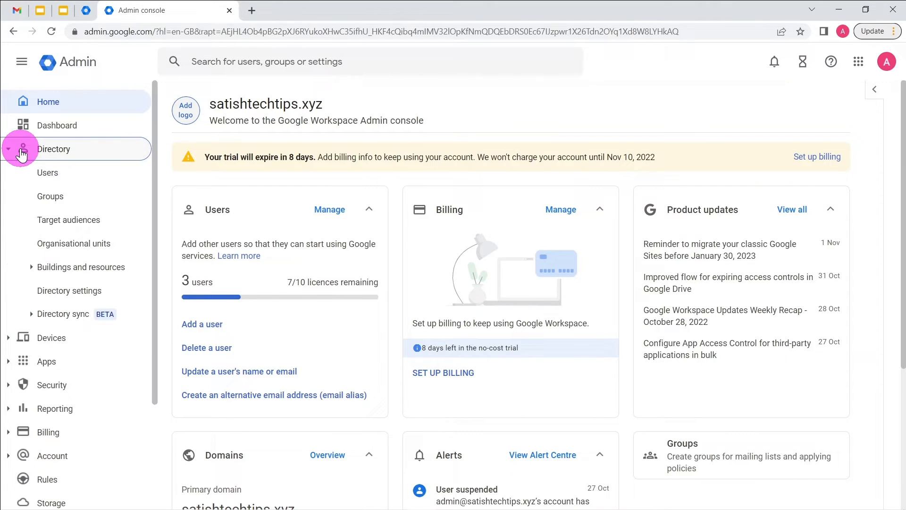
left_click(56, 176)
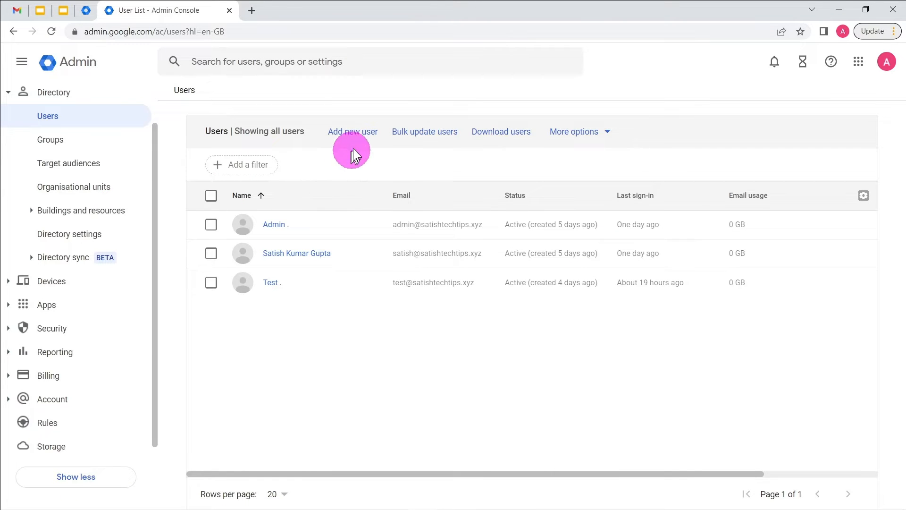
left_click(354, 133)
left_click(352, 135)
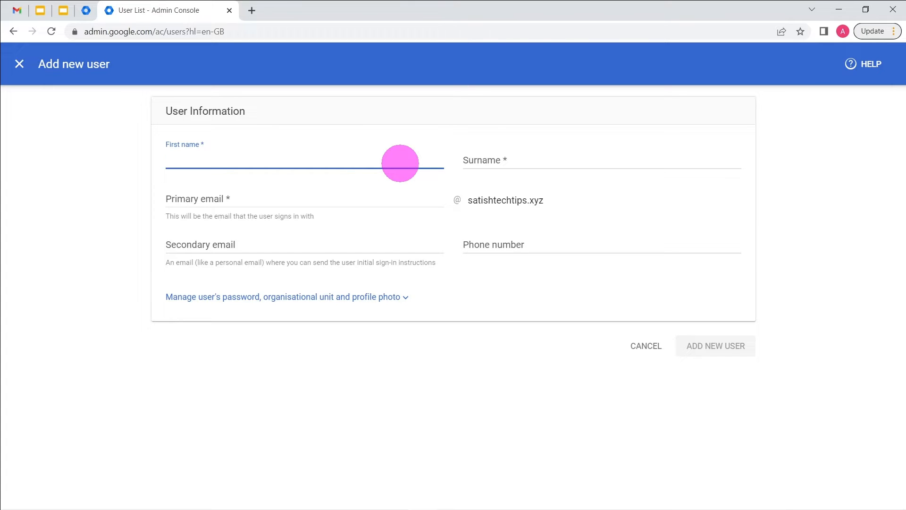
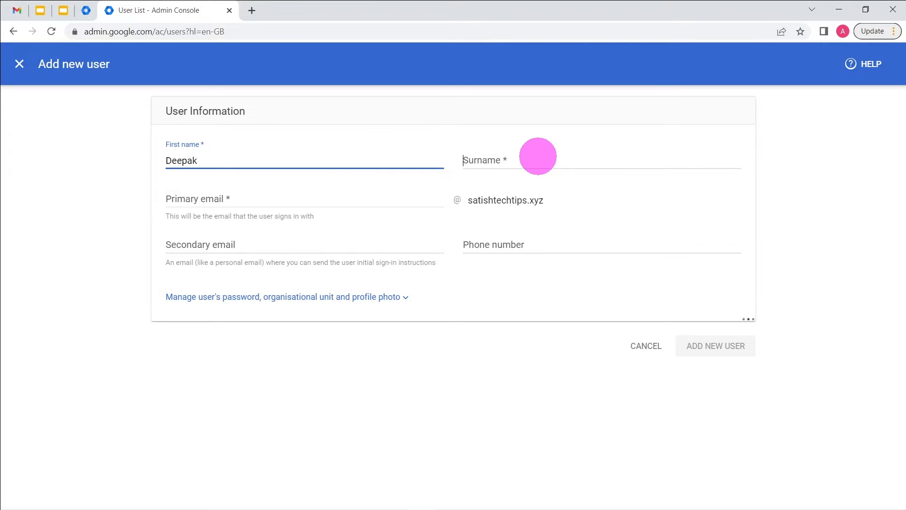
Step: Enter the new user's first name and surname in the Add new user form
left_click(538, 156)
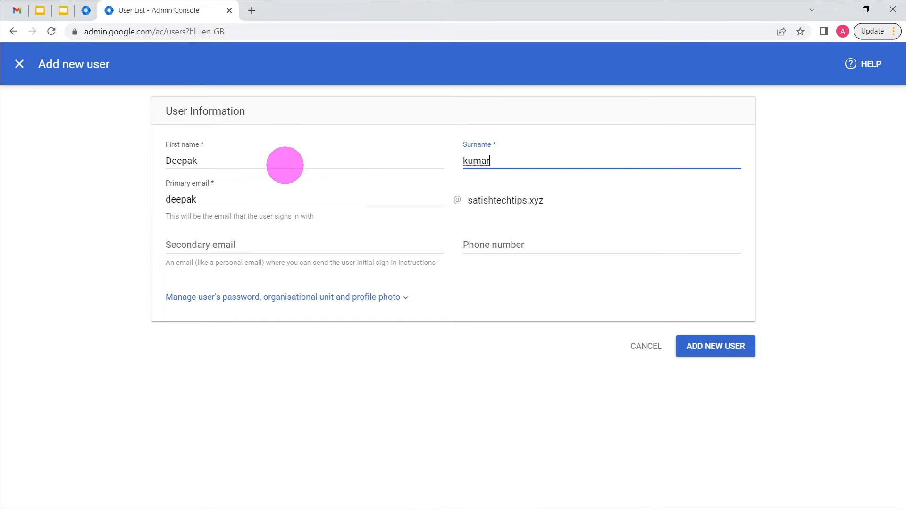
left_click(285, 163)
left_click(517, 162)
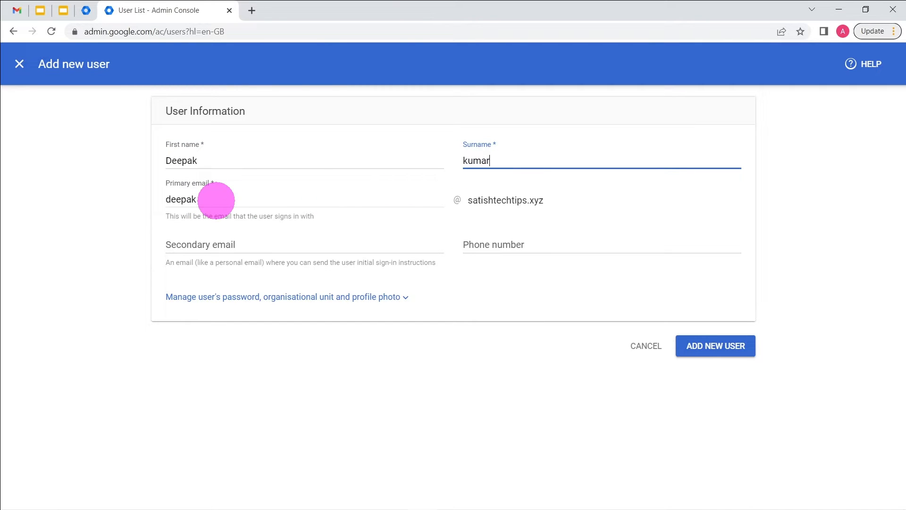
Step: Check the auto-filled primary email username, leaving it unchanged, and skip the optional secondary email and phone fields
left_click(216, 200)
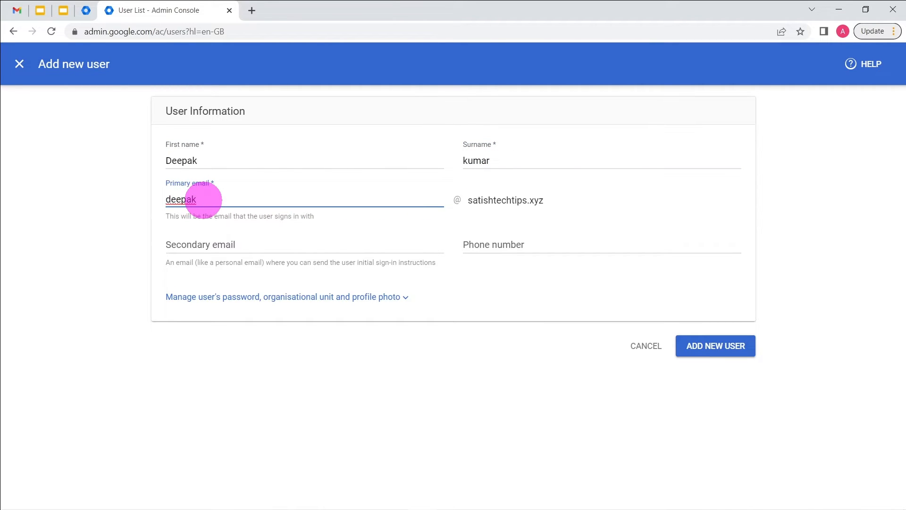
left_click_drag(203, 200, 158, 198)
left_click(218, 197)
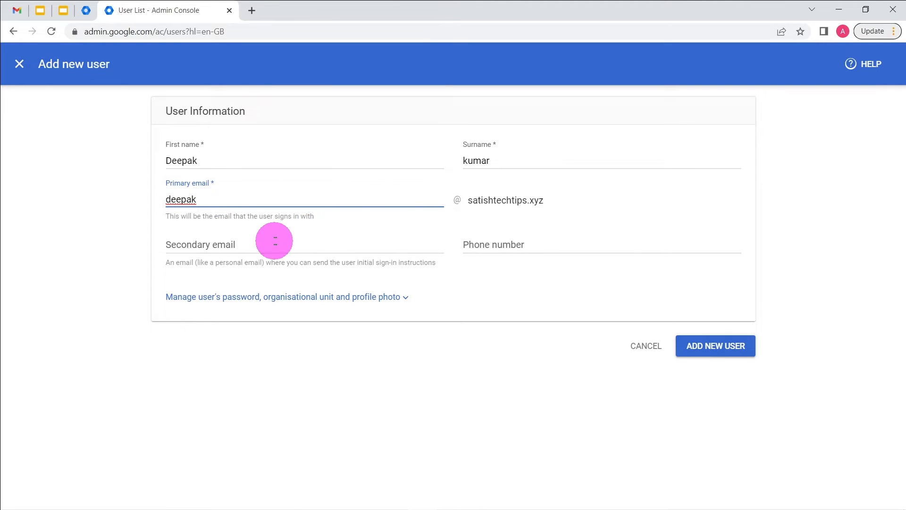
left_click(272, 246)
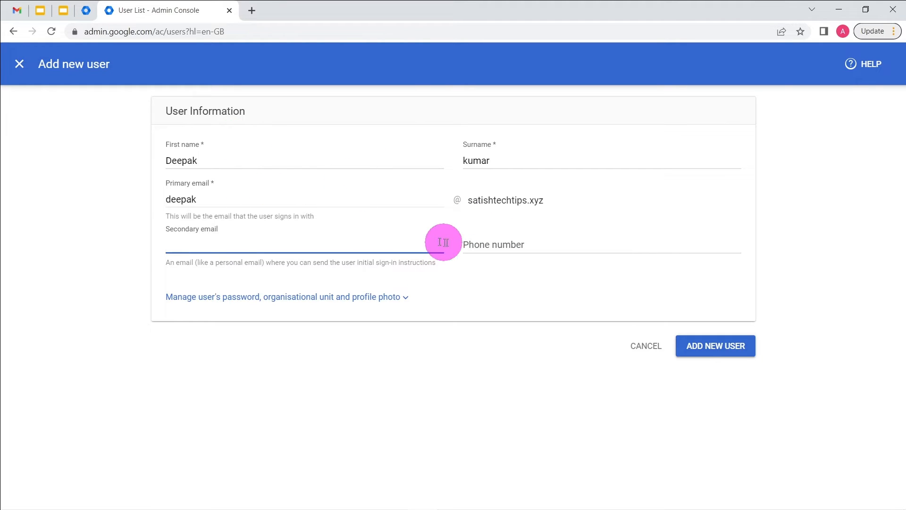
left_click(500, 245)
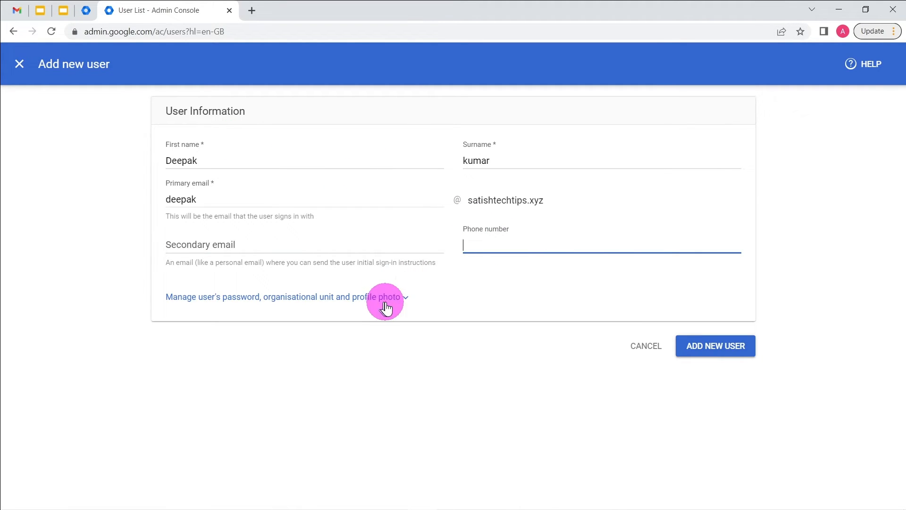
Step: Expand the password options and choose to create a custom password
left_click(401, 304)
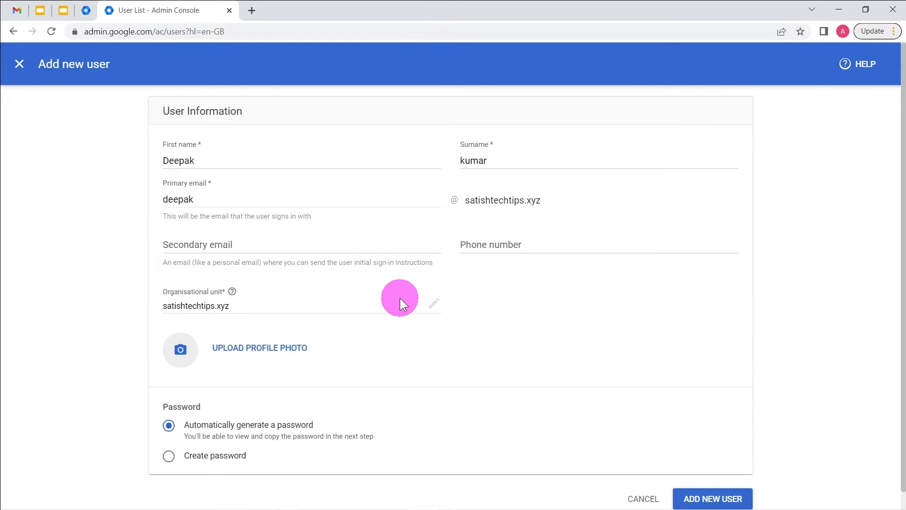
scroll(435, 336, "down", 1)
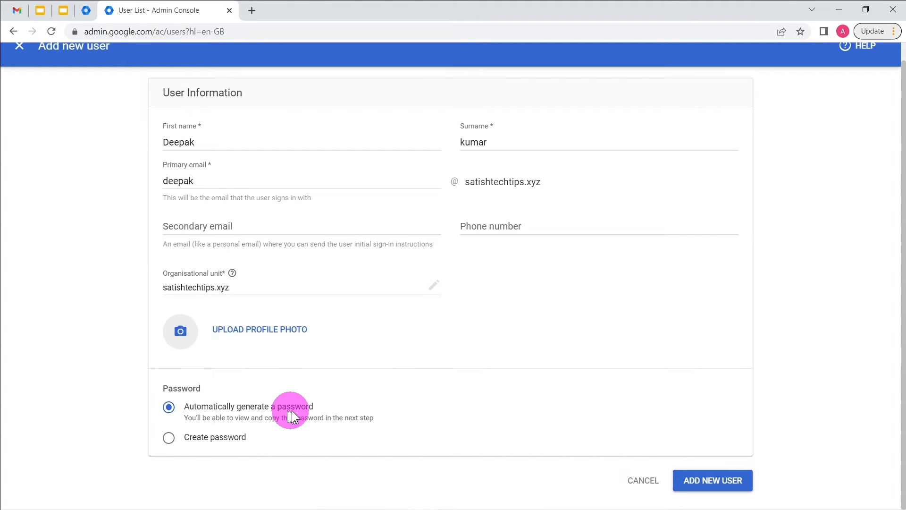
left_click(169, 438)
scroll(354, 439, "down", 2)
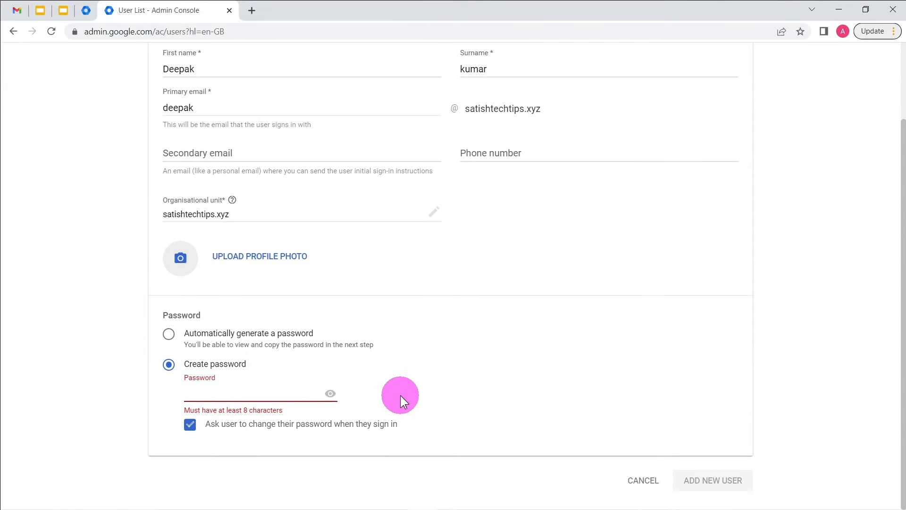
Step: Enter the custom password, show it in plain text, and create the user account
left_click(235, 392)
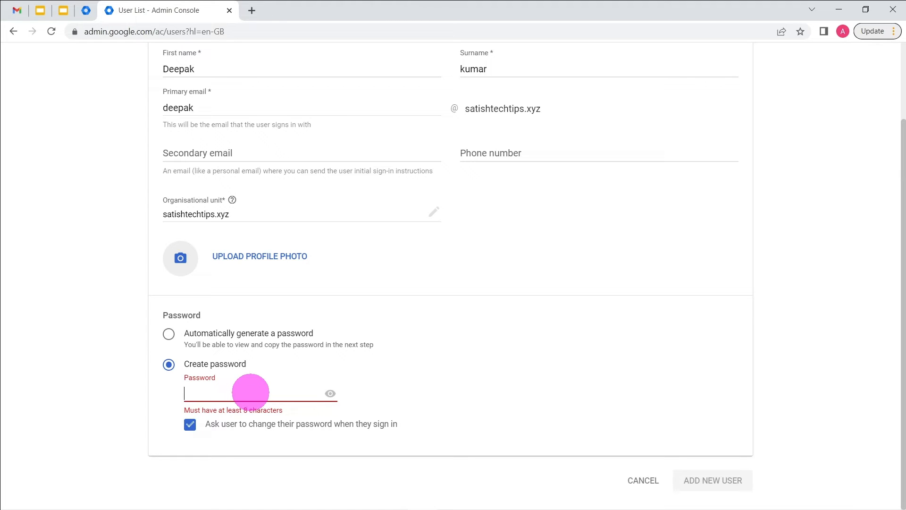
type("•••••••••")
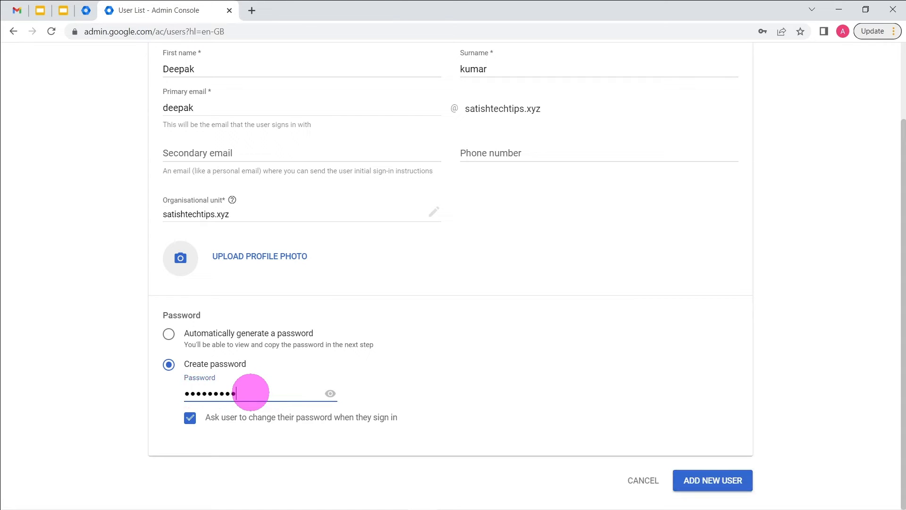
left_click(330, 395)
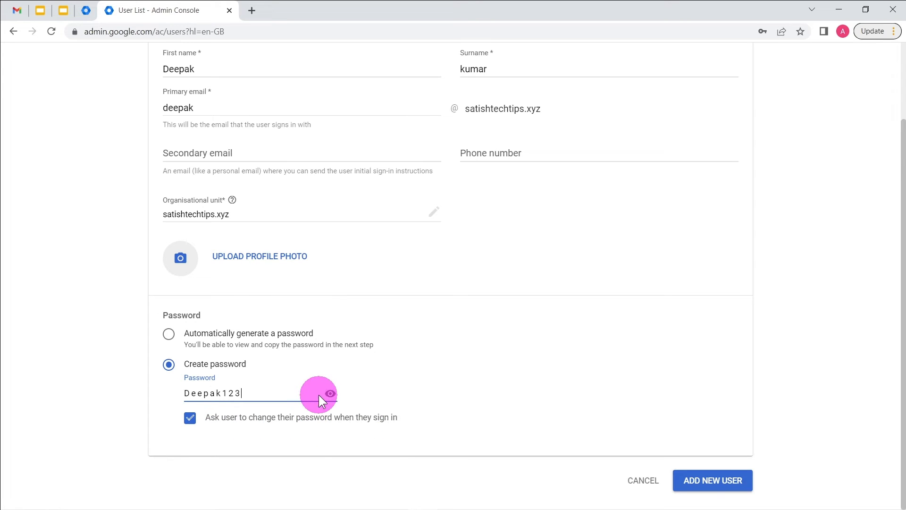
left_click(705, 482)
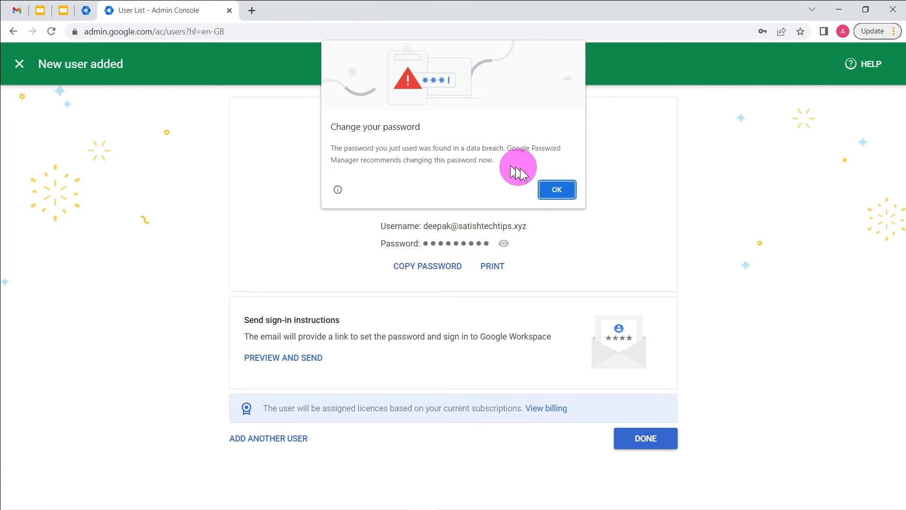
Step: Dismiss the breach alert and save-password prompt, copy the new username, and switch to Gmail
left_click(554, 189)
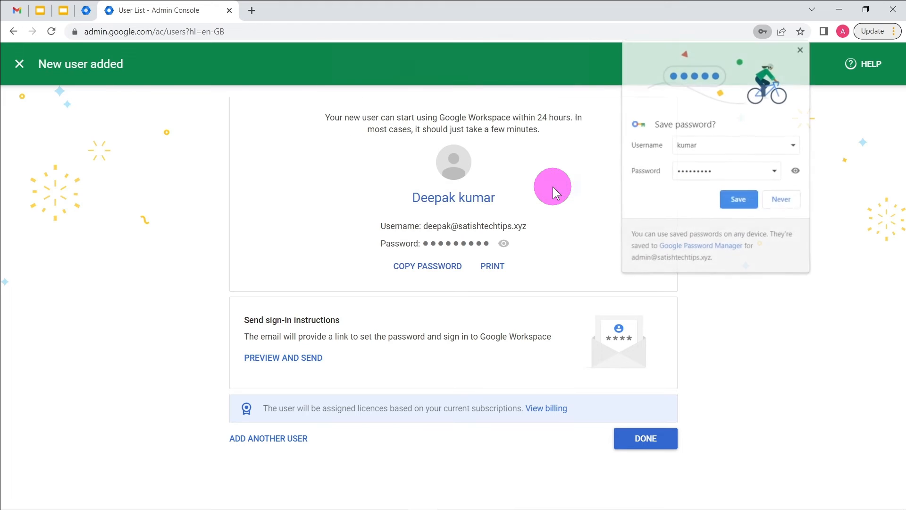
left_click(788, 203)
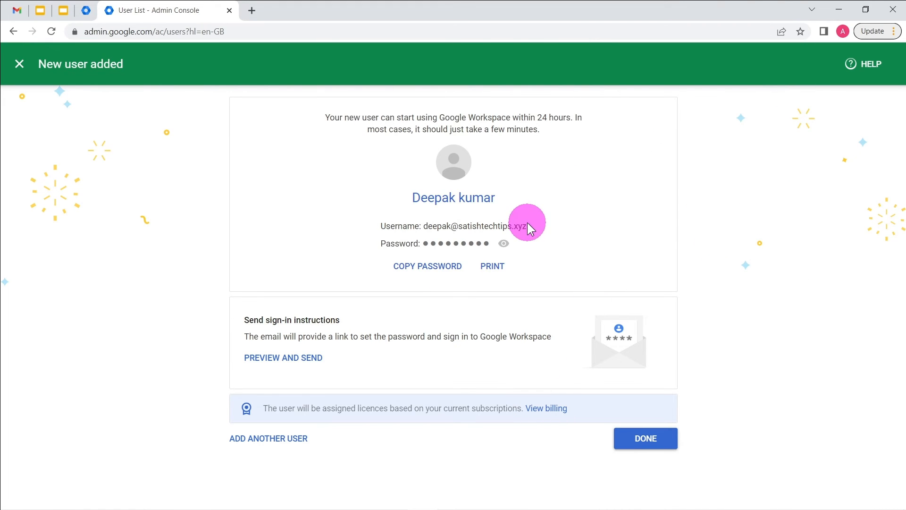
left_click_drag(526, 226, 425, 229)
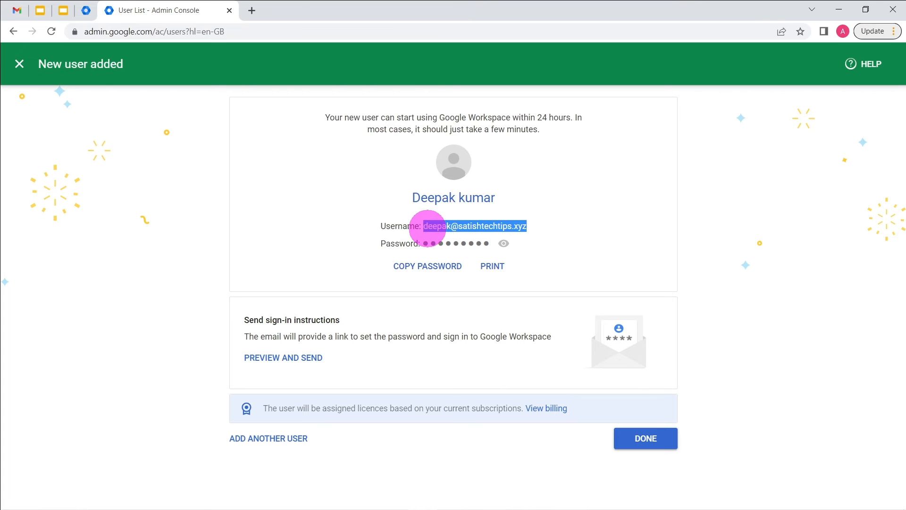
right_click(438, 229)
left_click(443, 237)
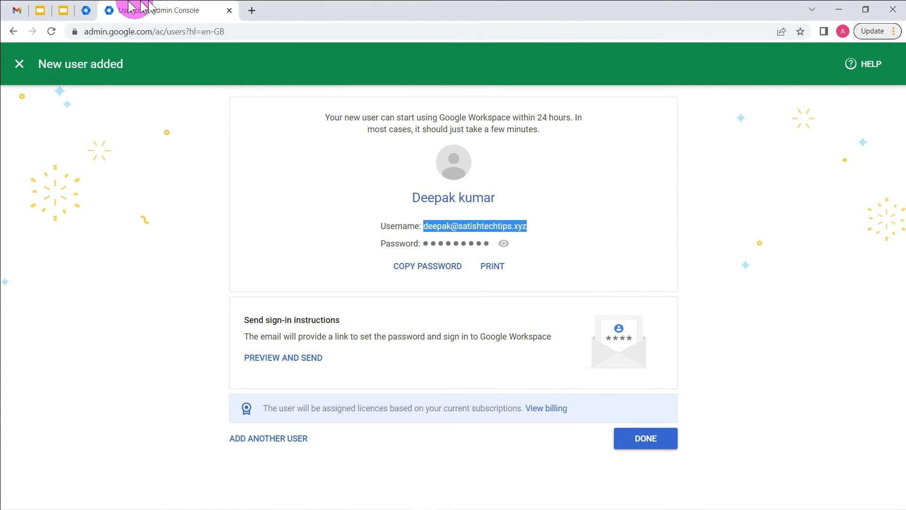
left_click(16, 10)
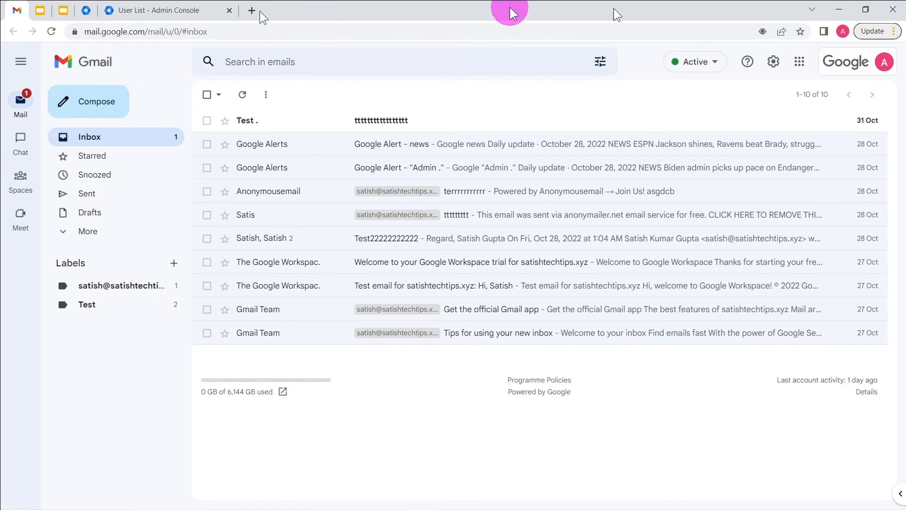
Step: Add another Gmail account and paste the new user's username as the sign-in email
left_click(882, 66)
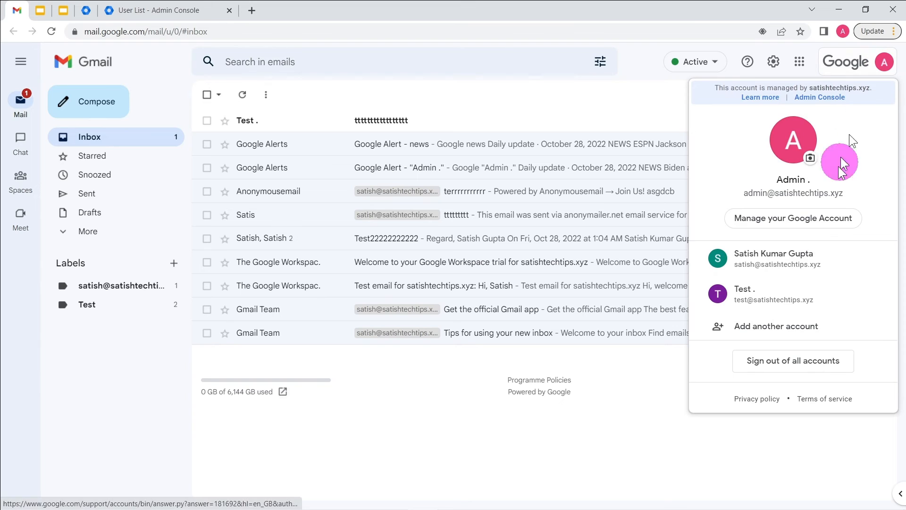
left_click(765, 331)
left_click(437, 266)
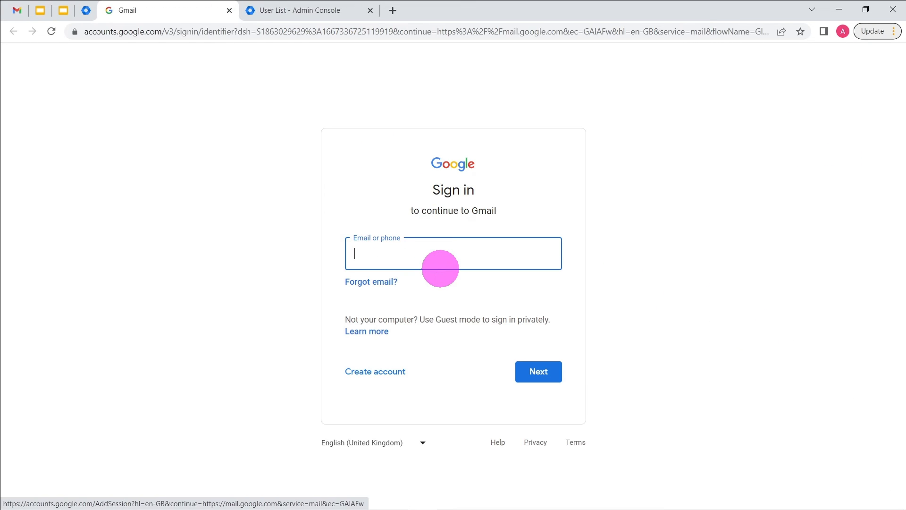
key("ctrl+v")
left_click(536, 372)
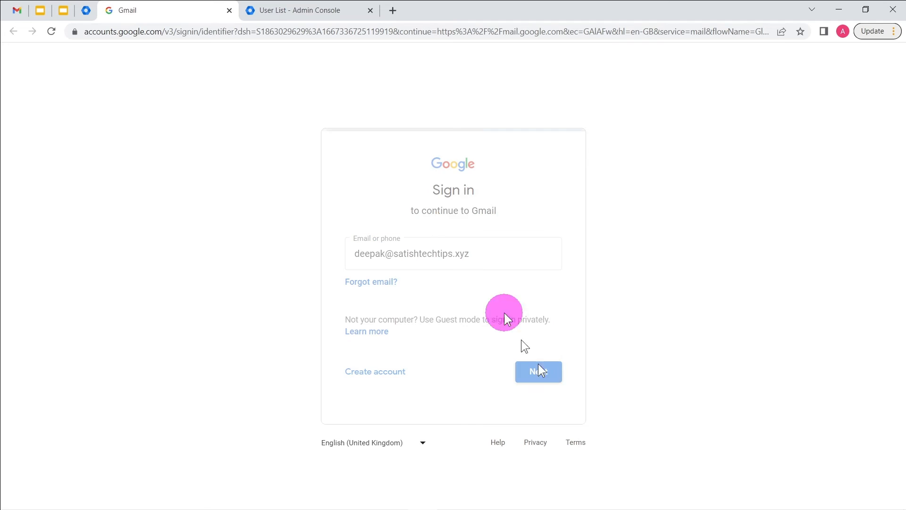
Step: Copy the new user's password from the Admin confirmation page and paste it to sign in
left_click(323, 7)
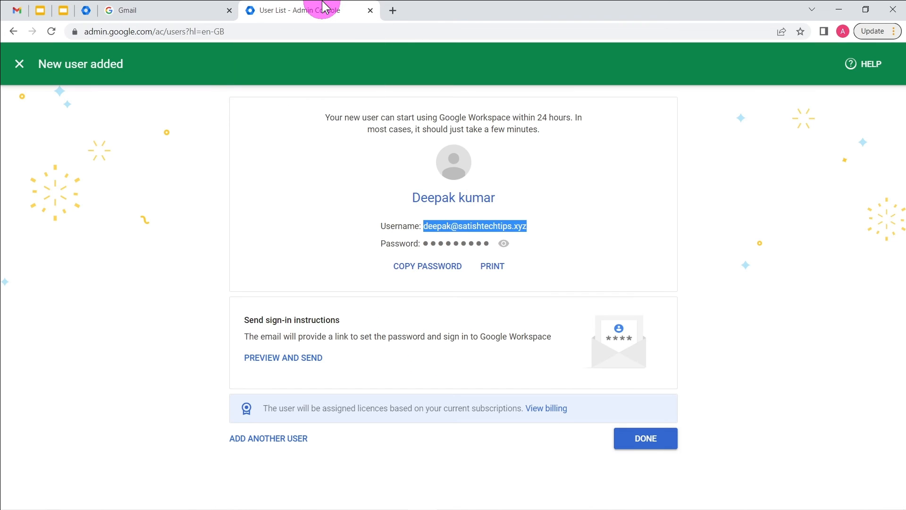
left_click(447, 269)
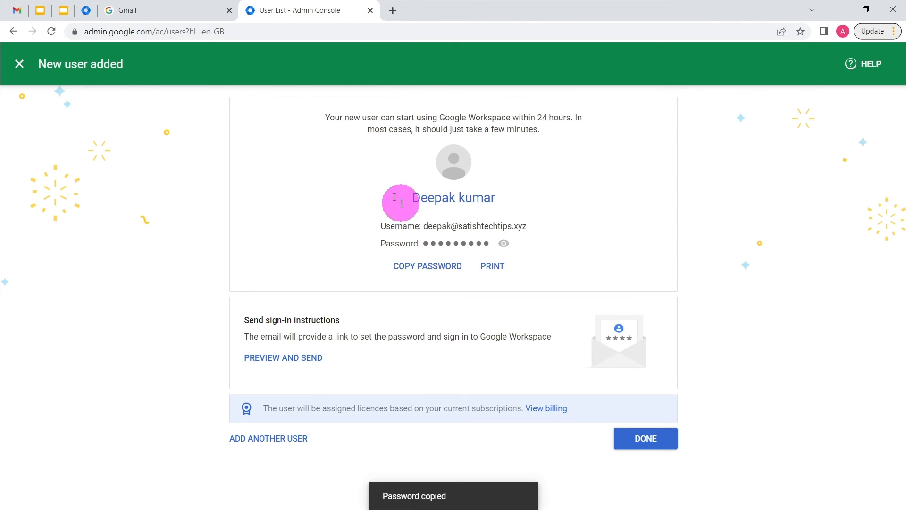
left_click(170, 9)
key("ctrl+v")
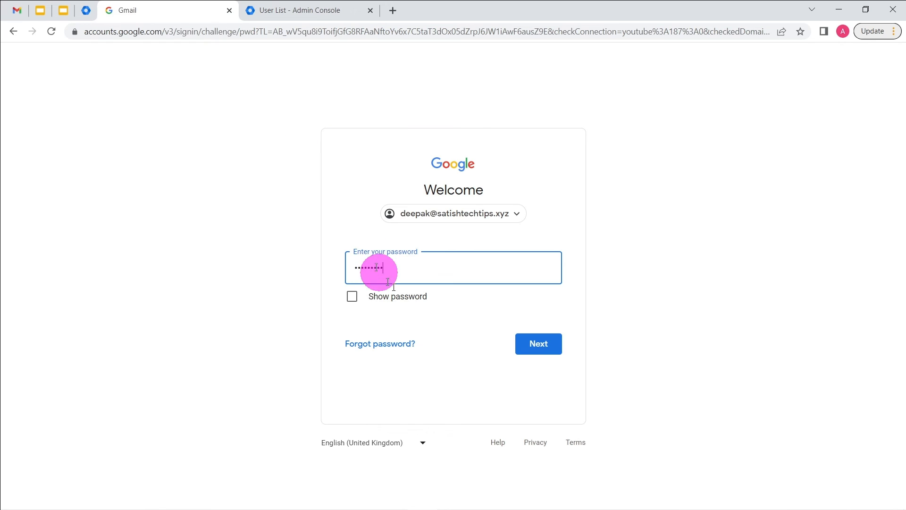
left_click(555, 351)
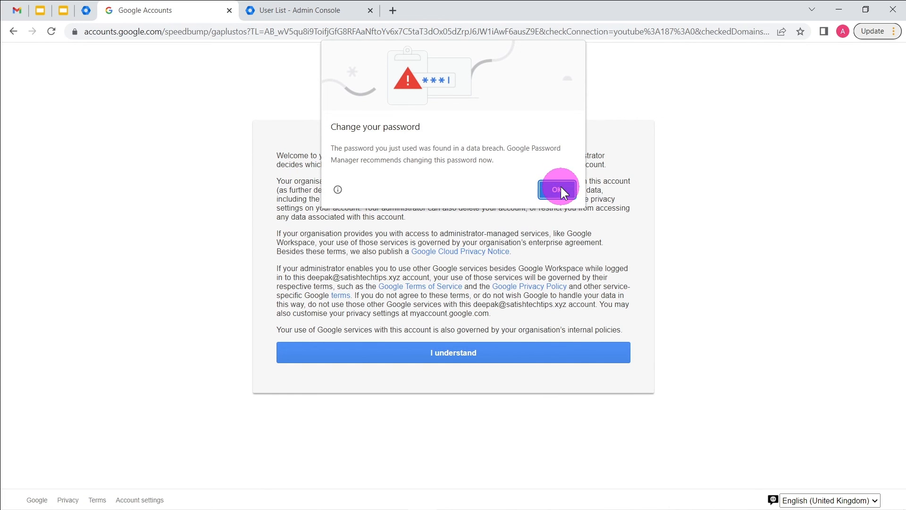
Step: Dismiss the breach warning, accept the new account terms, and return to the Admin console
left_click(558, 190)
left_click(477, 361)
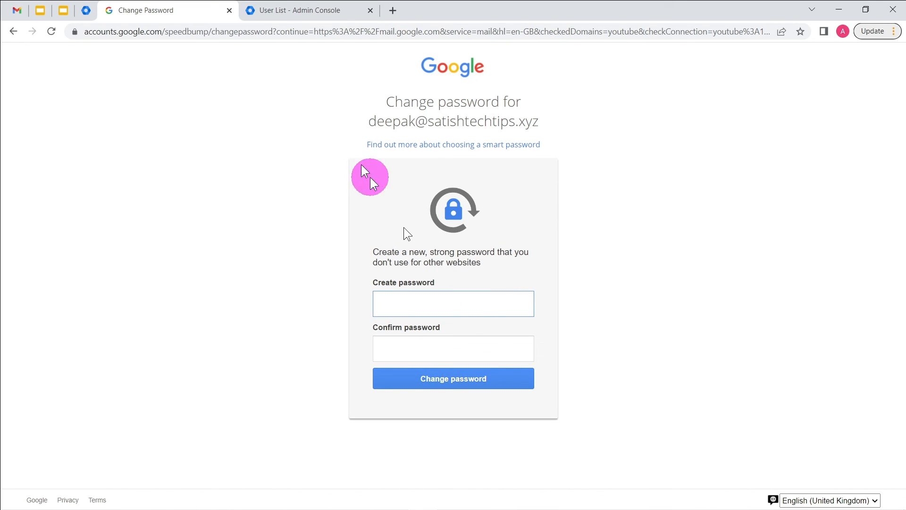
left_click(297, 12)
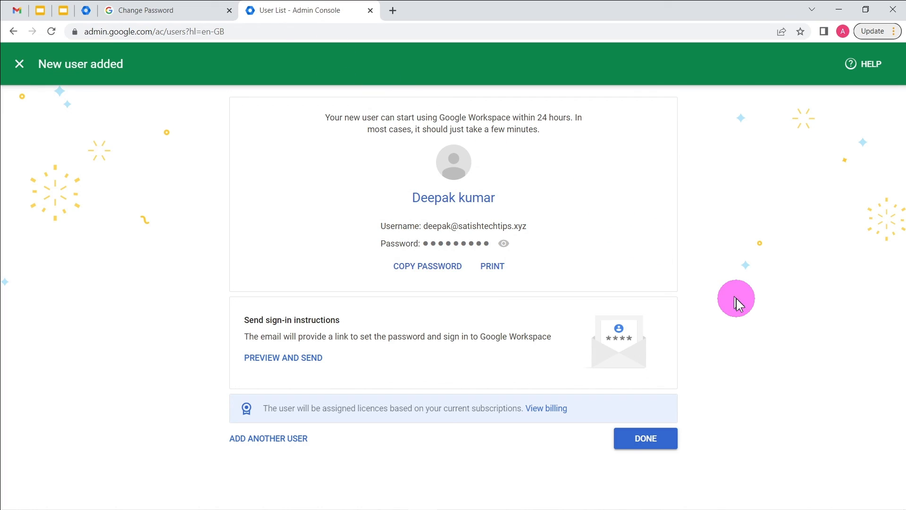